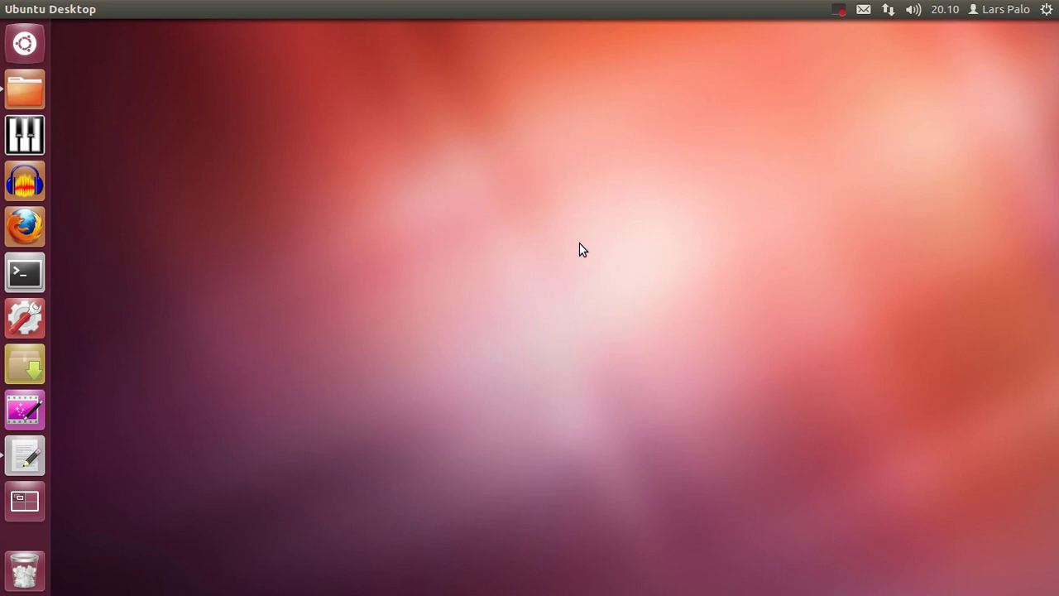
Step: Launch GrandOrgue, look over each tab of the Audio/Midi Settings, and cancel without changes
{"action": "left_click", "coordinate": [26, 142]}
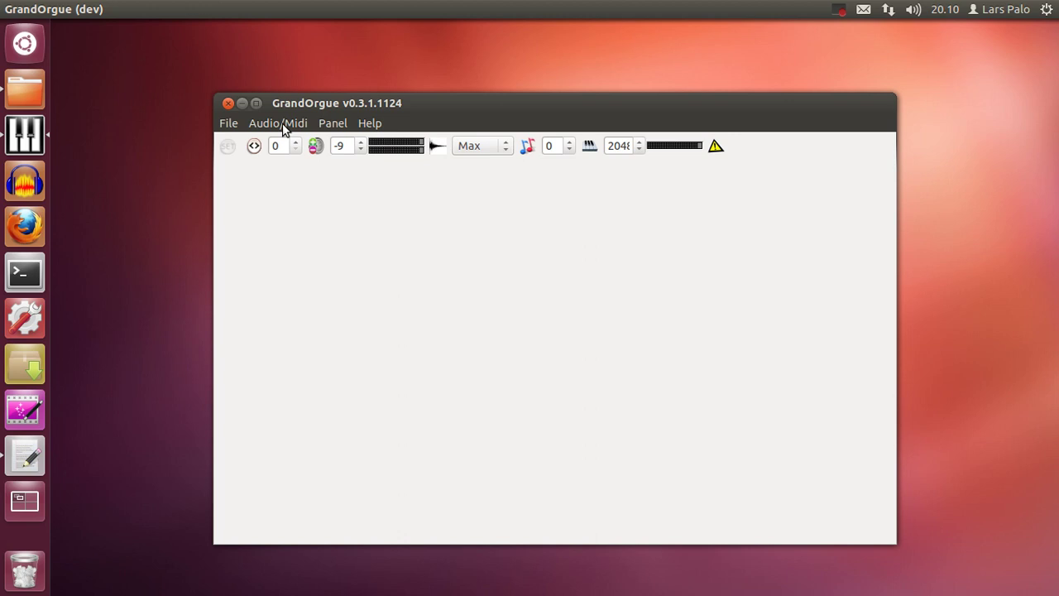
{"action": "left_click", "coordinate": [282, 126]}
{"action": "left_click", "coordinate": [303, 182]}
{"action": "left_click", "coordinate": [277, 122]}
{"action": "left_click", "coordinate": [289, 185]}
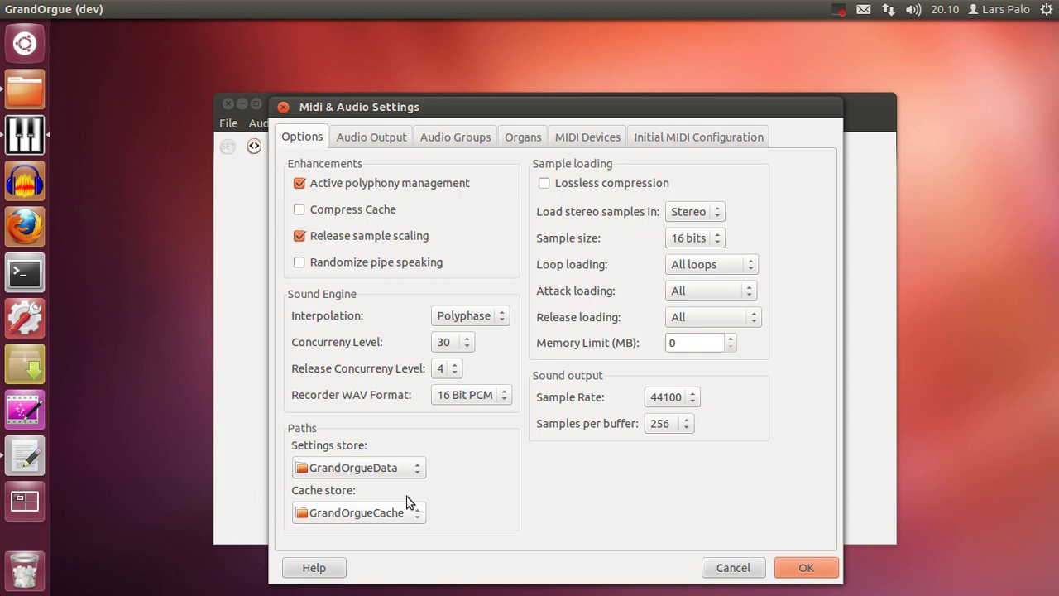
{"action": "left_click", "coordinate": [740, 571]}
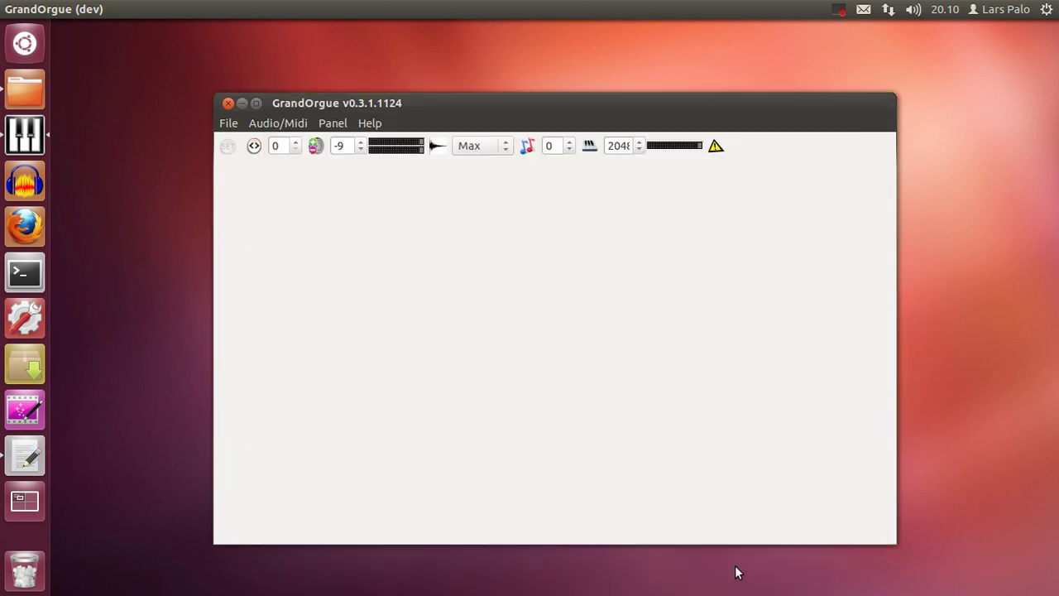
{"action": "left_click", "coordinate": [29, 94]}
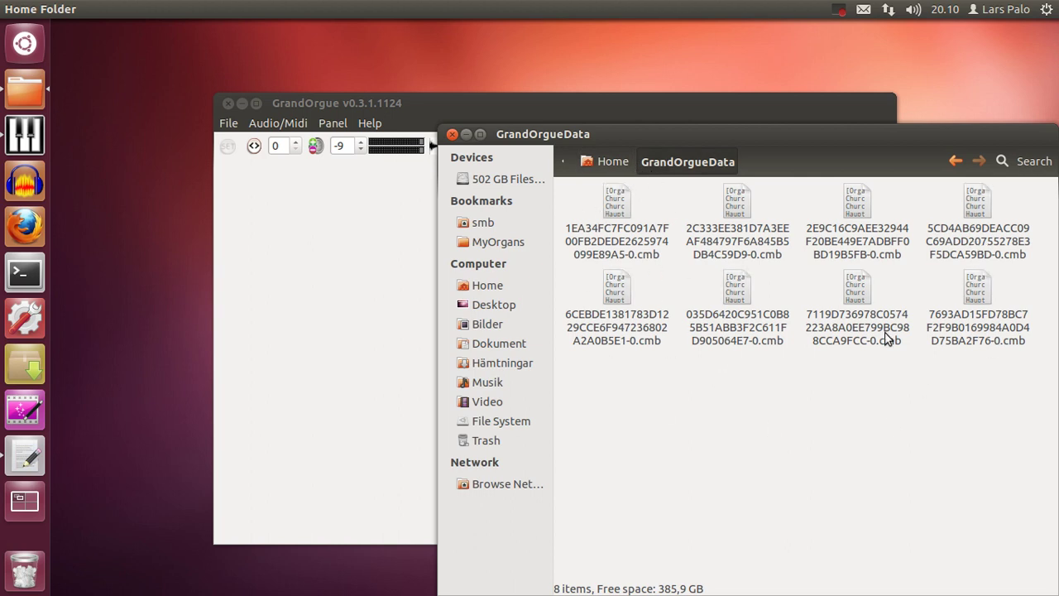
{"action": "left_click", "coordinate": [451, 135]}
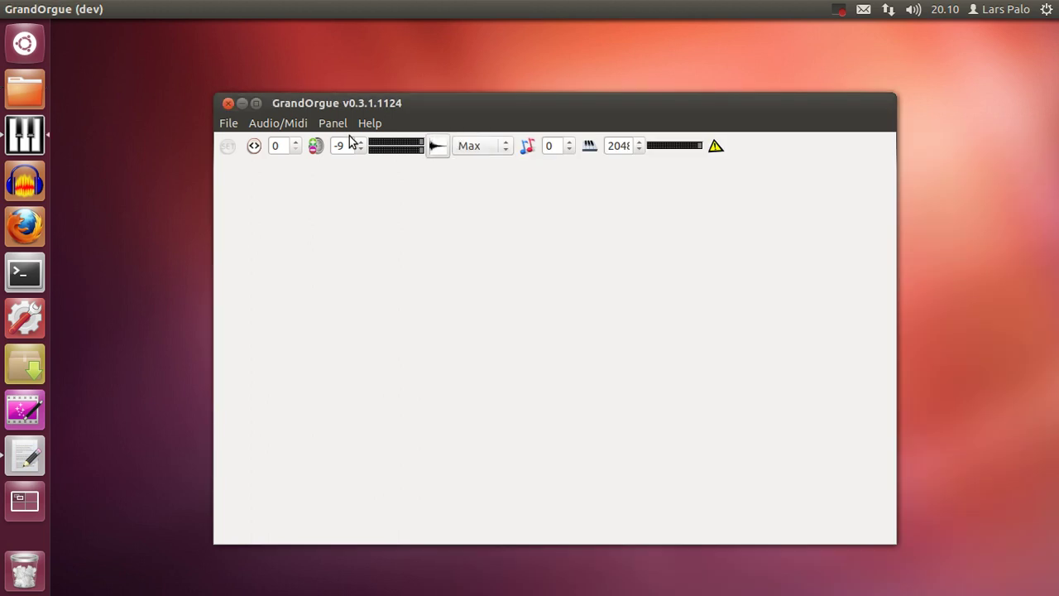
Step: Load the first organ listed under File > Open Recent
{"action": "left_click", "coordinate": [228, 123]}
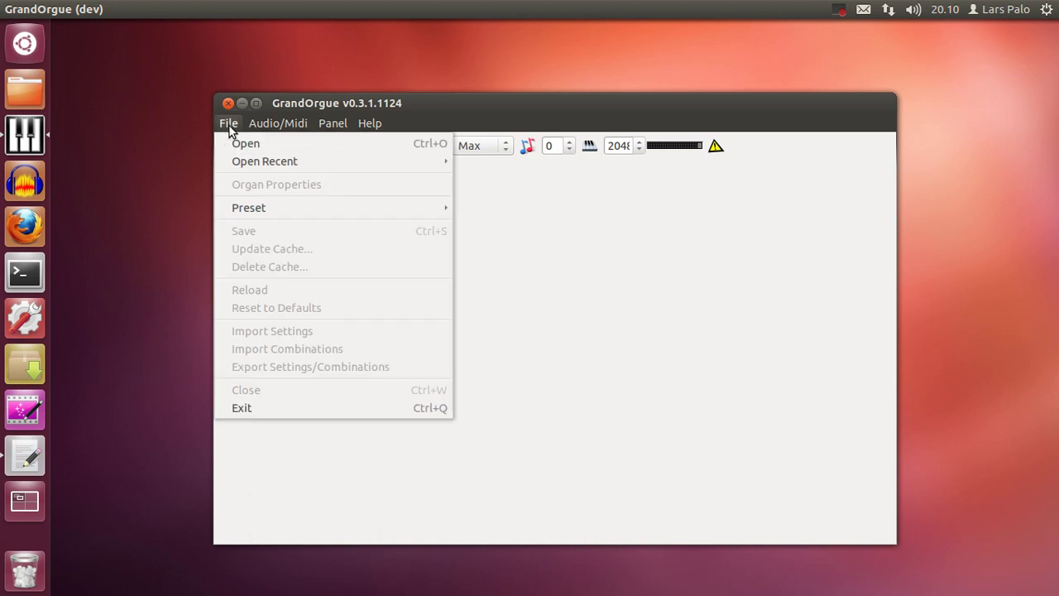
{"action": "mouse_move", "coordinate": [248, 162]}
{"action": "left_click", "coordinate": [560, 161]}
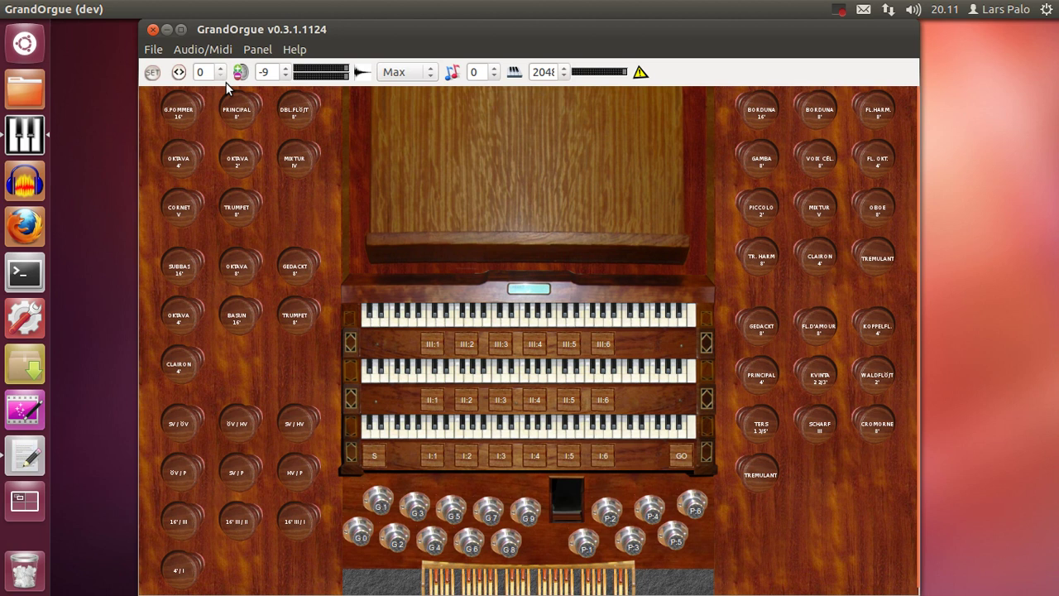
{"action": "left_click", "coordinate": [257, 50]}
{"action": "left_click", "coordinate": [299, 106]}
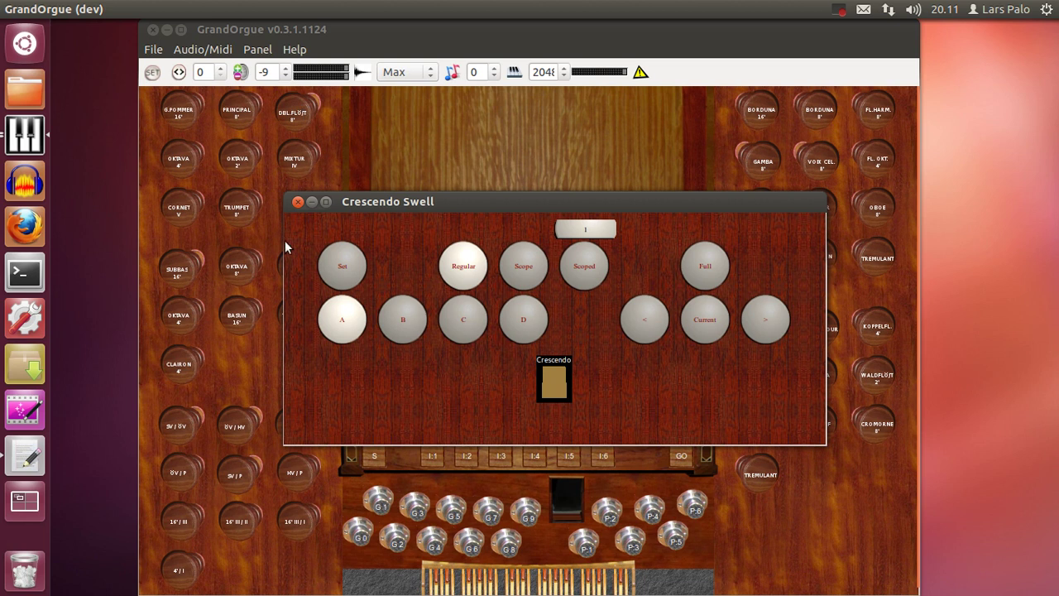
{"action": "left_click_drag", "start_coordinate": [461, 199], "coordinate": [631, 196]}
{"action": "left_click", "coordinate": [468, 201]}
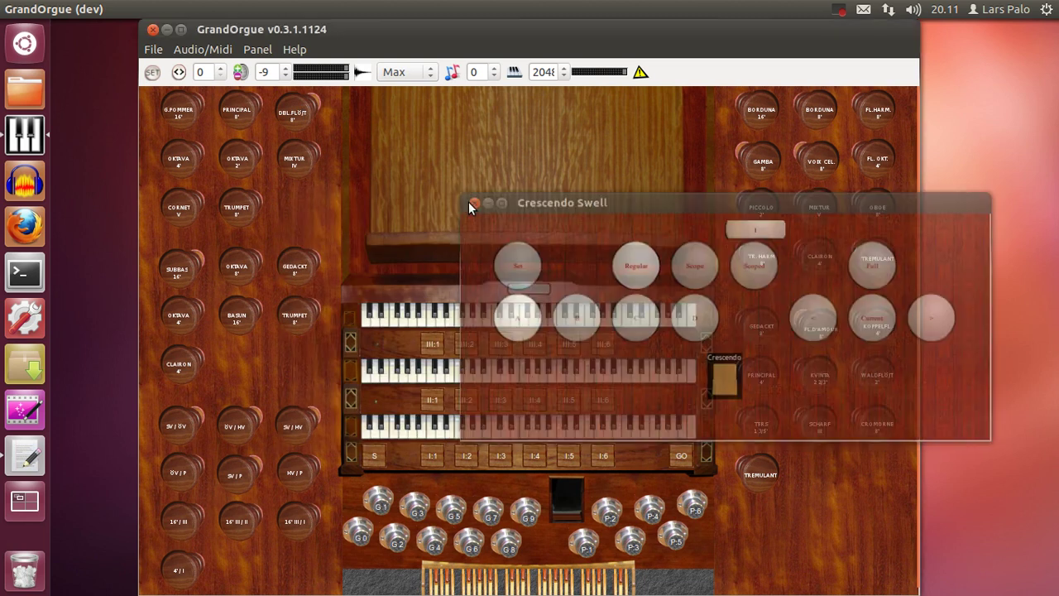
{"action": "left_click", "coordinate": [153, 51]}
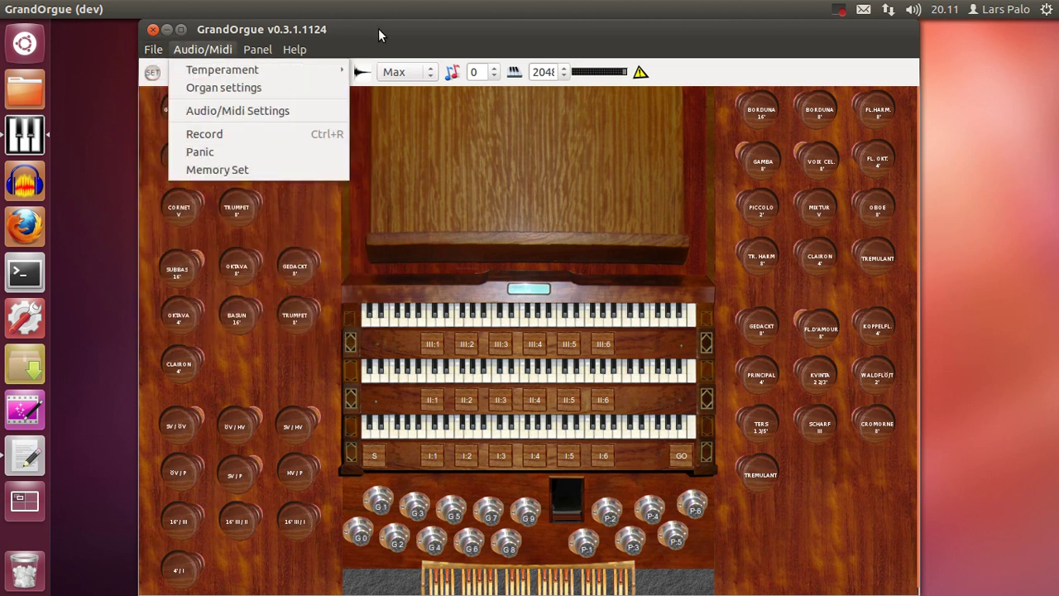
{"action": "left_click", "coordinate": [379, 26]}
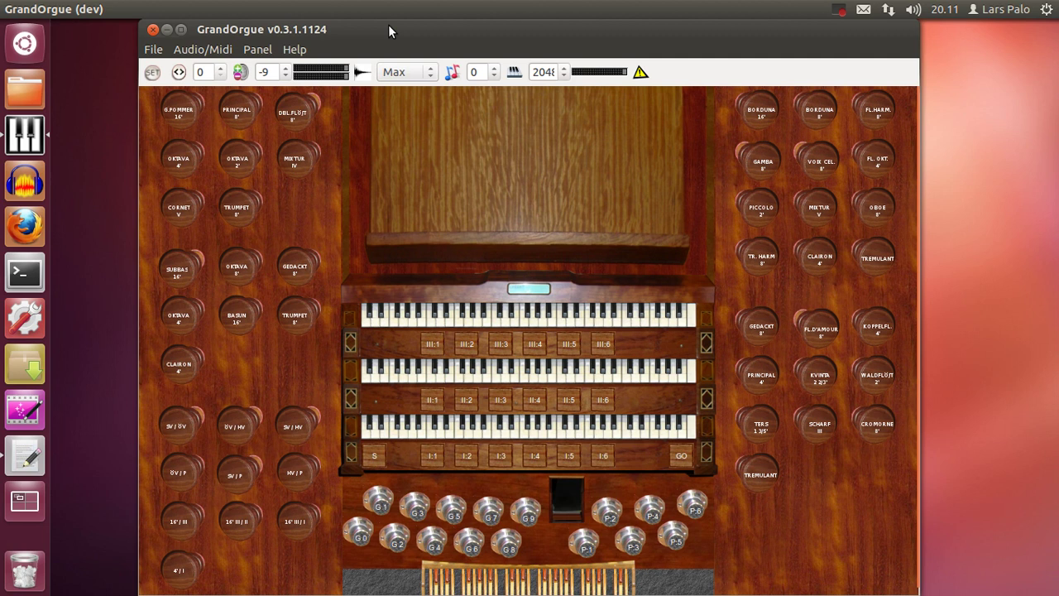
Step: Recall general piston G0, then G1, to compare their registrations
{"action": "left_click", "coordinate": [362, 539]}
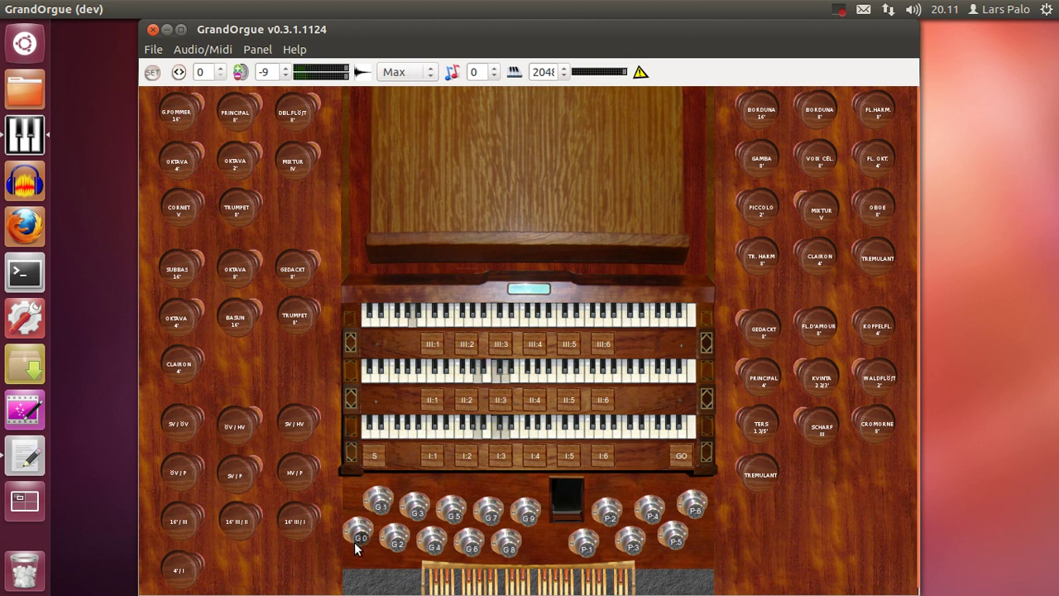
{"action": "left_click", "coordinate": [383, 514]}
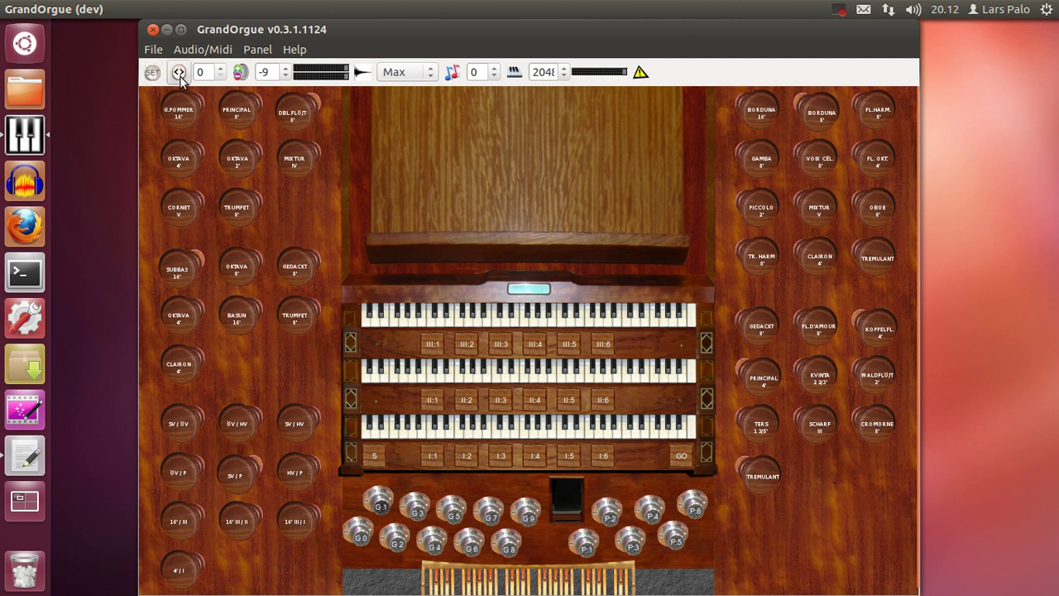
{"action": "left_click", "coordinate": [221, 68]}
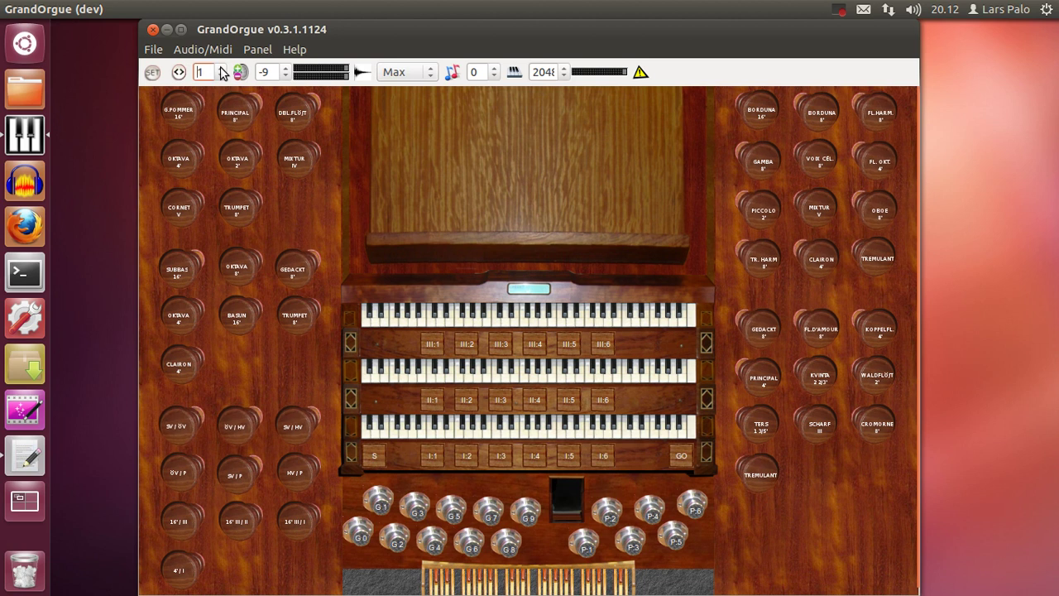
{"action": "left_click", "coordinate": [222, 75]}
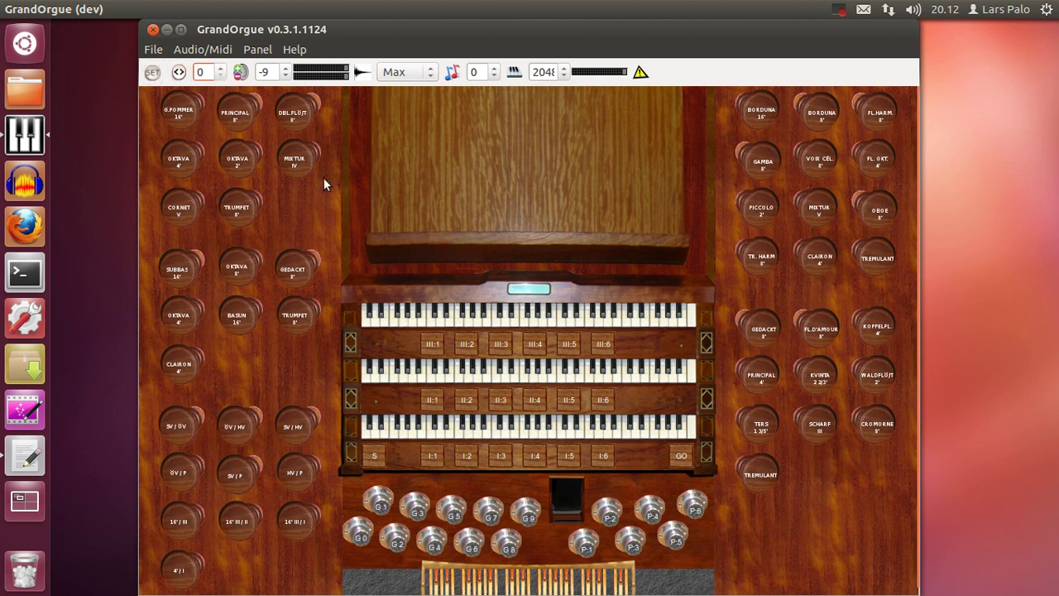
{"action": "left_click", "coordinate": [359, 539]}
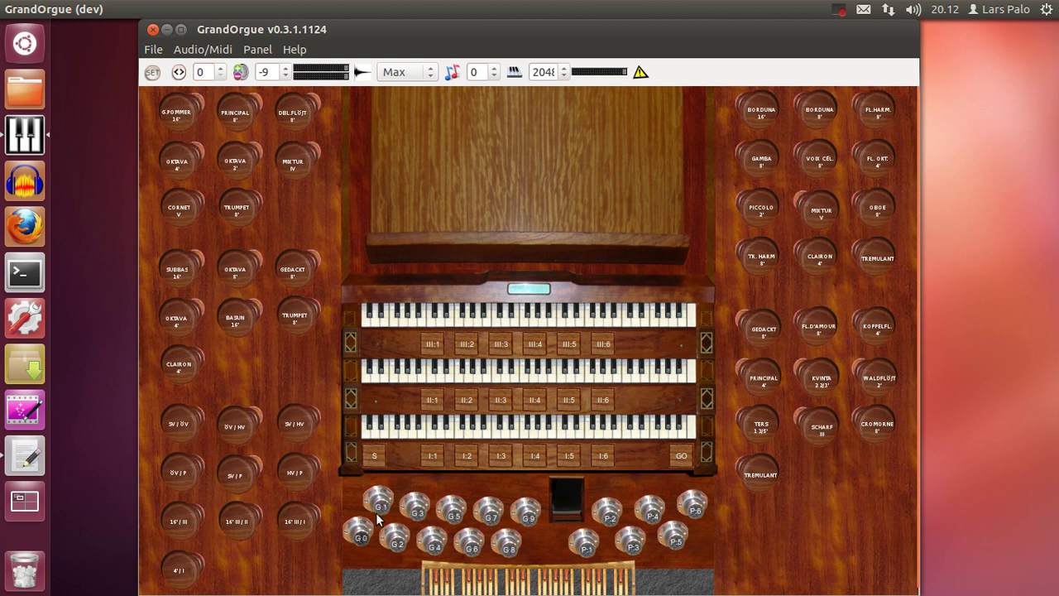
{"action": "left_click", "coordinate": [378, 502]}
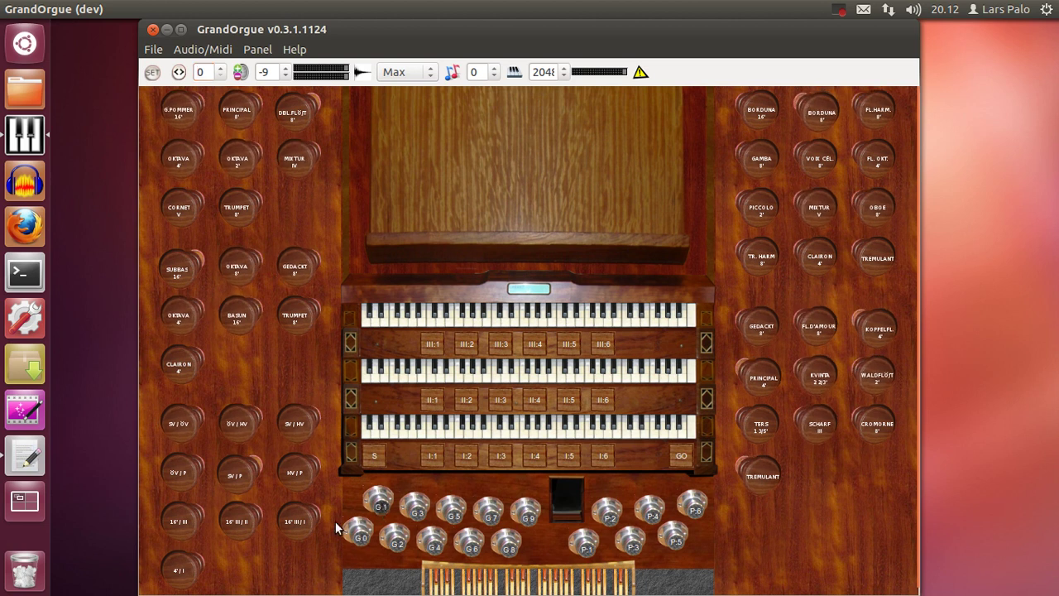
{"action": "left_click", "coordinate": [362, 542]}
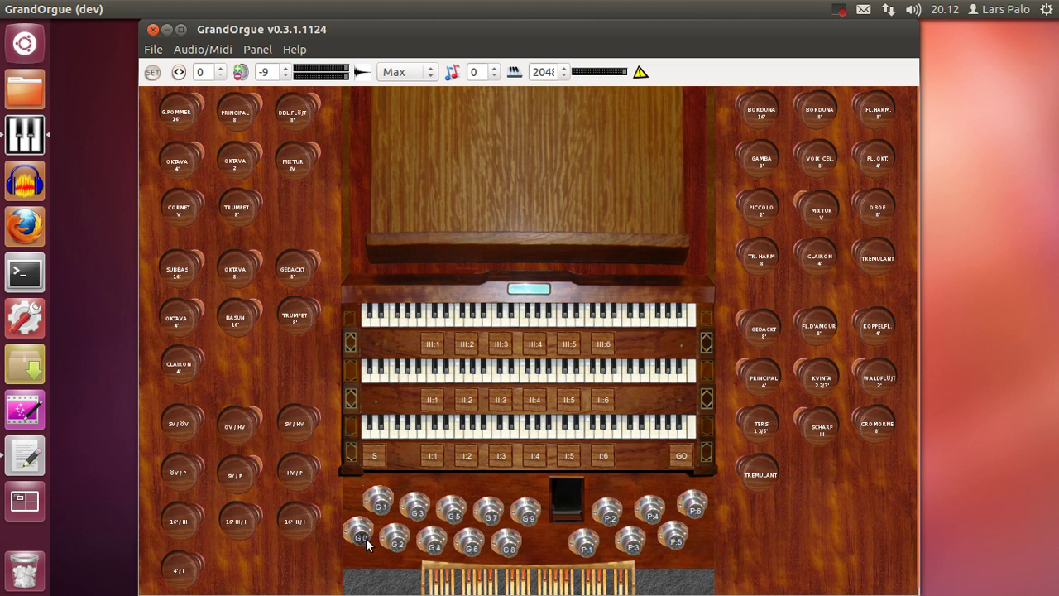
{"action": "left_click", "coordinate": [681, 456]}
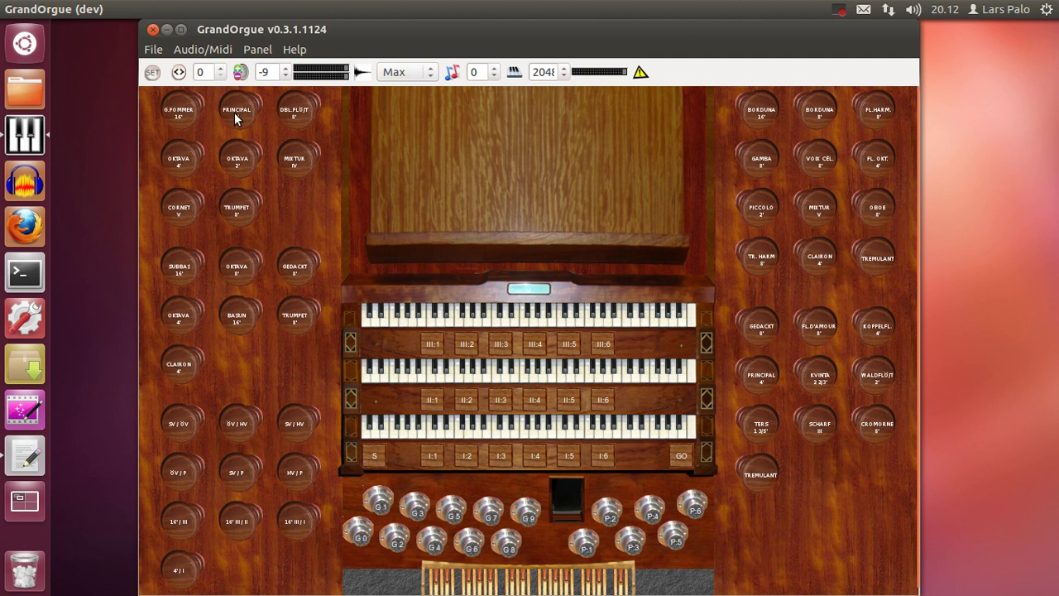
{"action": "left_click", "coordinate": [178, 110]}
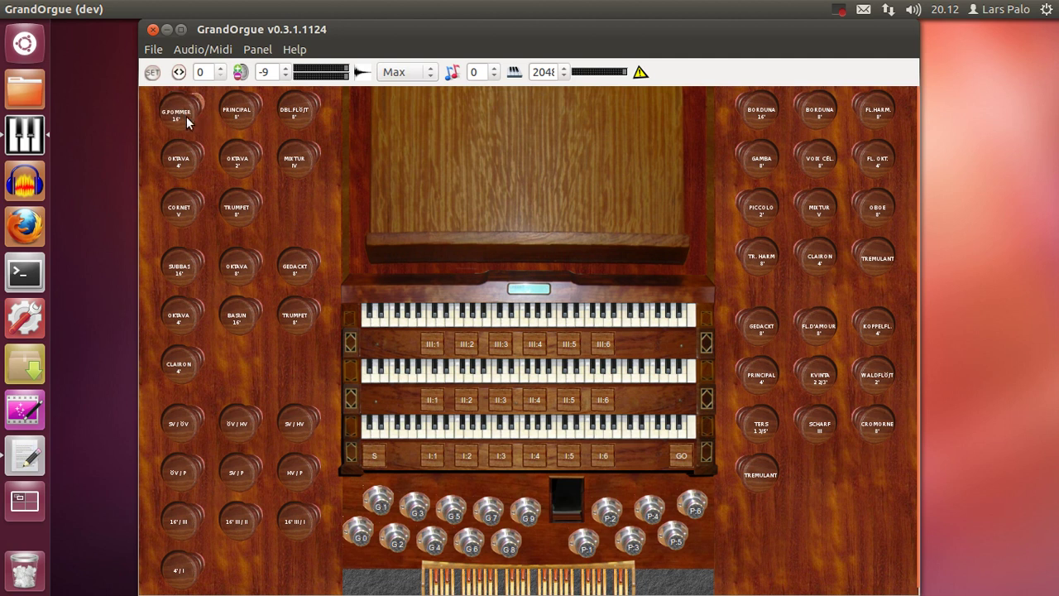
{"action": "left_click", "coordinate": [178, 370]}
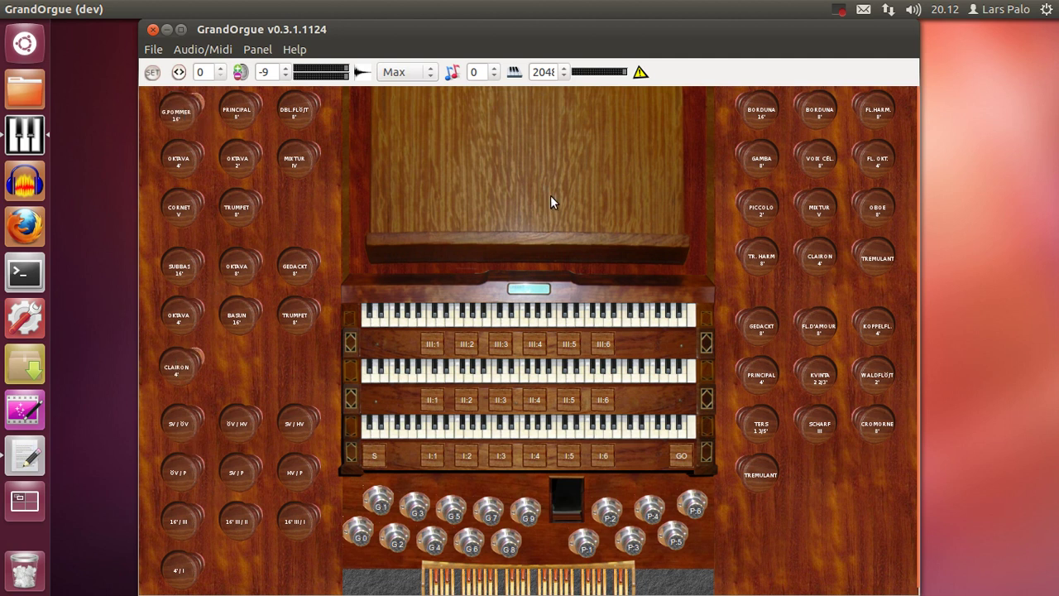
{"action": "left_click", "coordinate": [827, 206]}
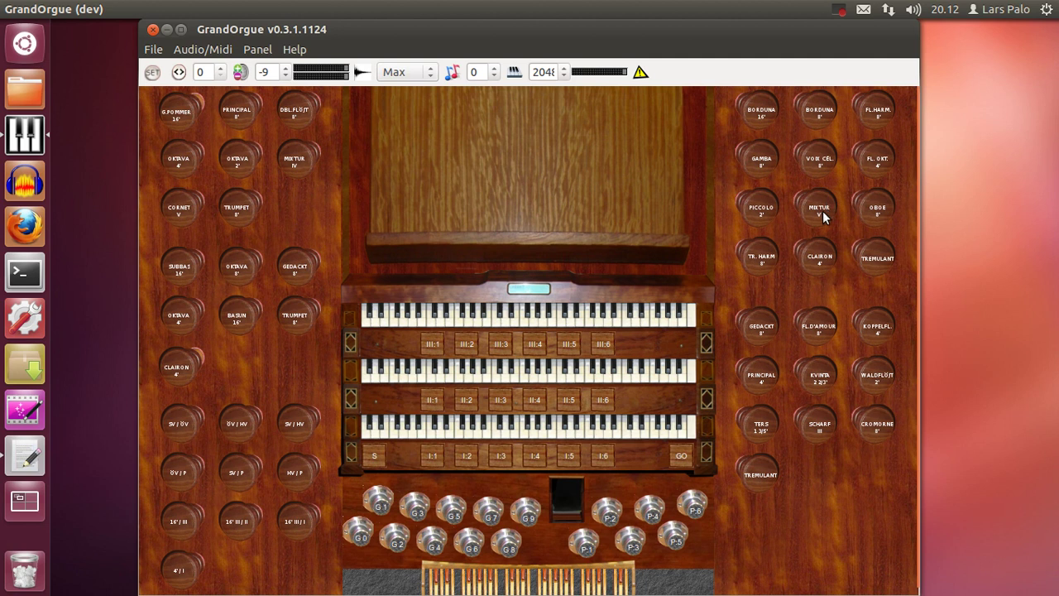
{"action": "left_click", "coordinate": [749, 109]}
{"action": "left_click", "coordinate": [761, 328]}
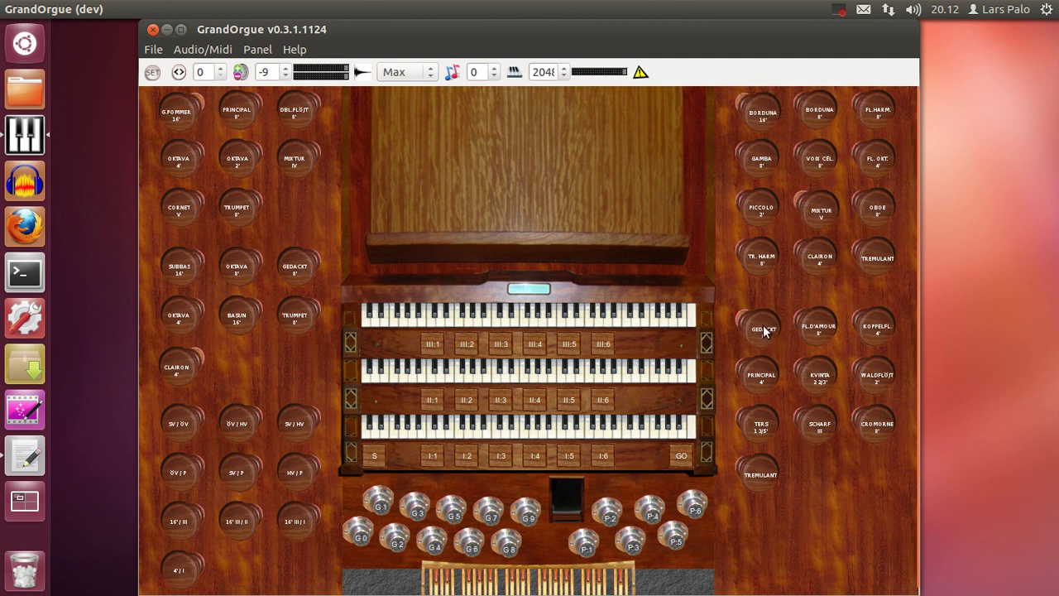
{"action": "left_click", "coordinate": [761, 328]}
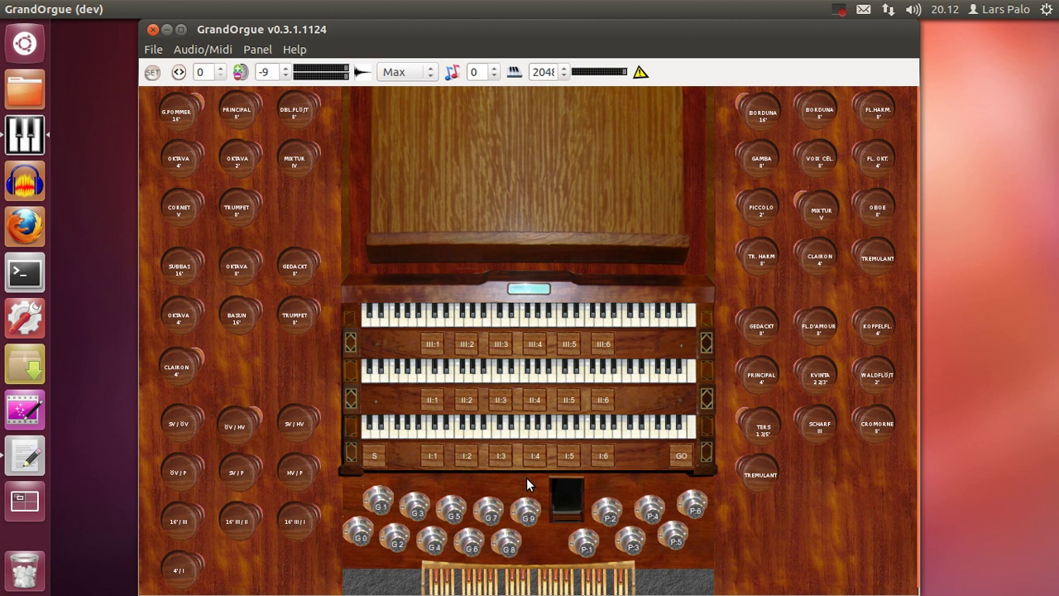
Step: In set mode, draw Kvinta and Principal 8', retire Pommer 16', and store this on G1
{"action": "left_click", "coordinate": [376, 454]}
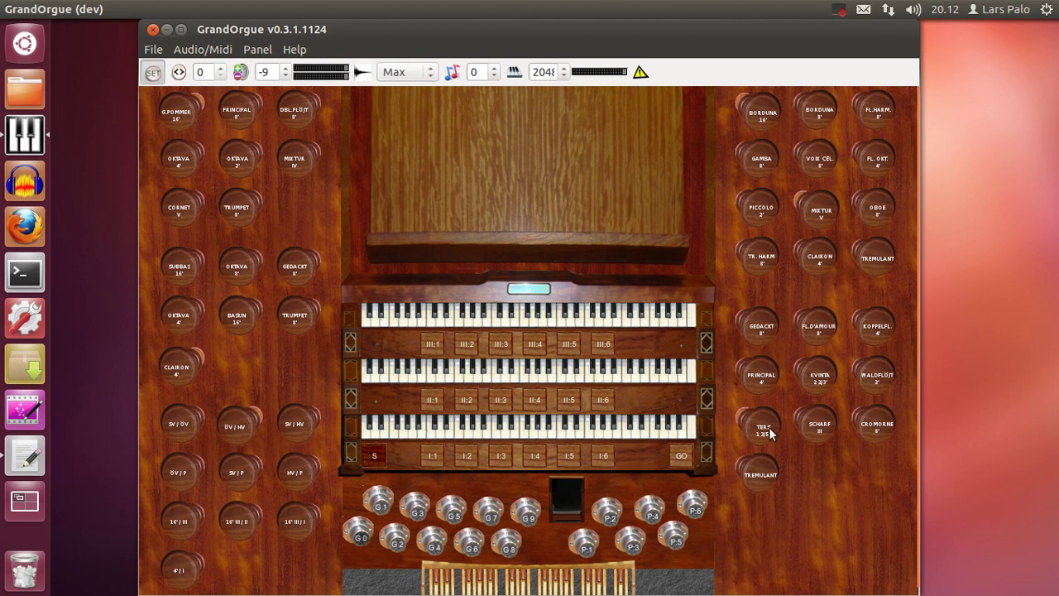
{"action": "left_click", "coordinate": [822, 380]}
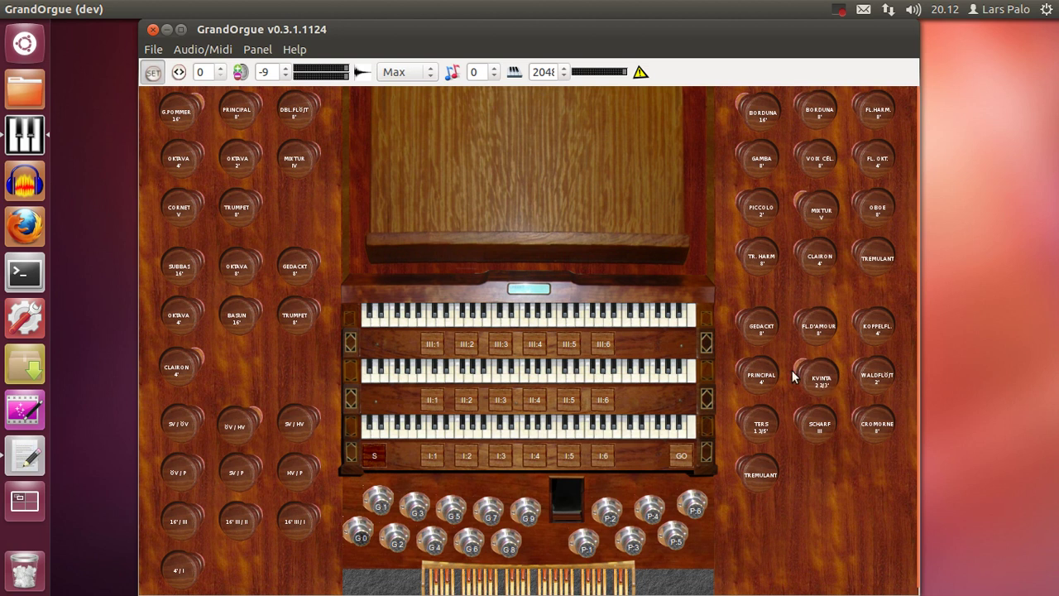
{"action": "left_click", "coordinate": [178, 109]}
{"action": "left_click", "coordinate": [238, 112]}
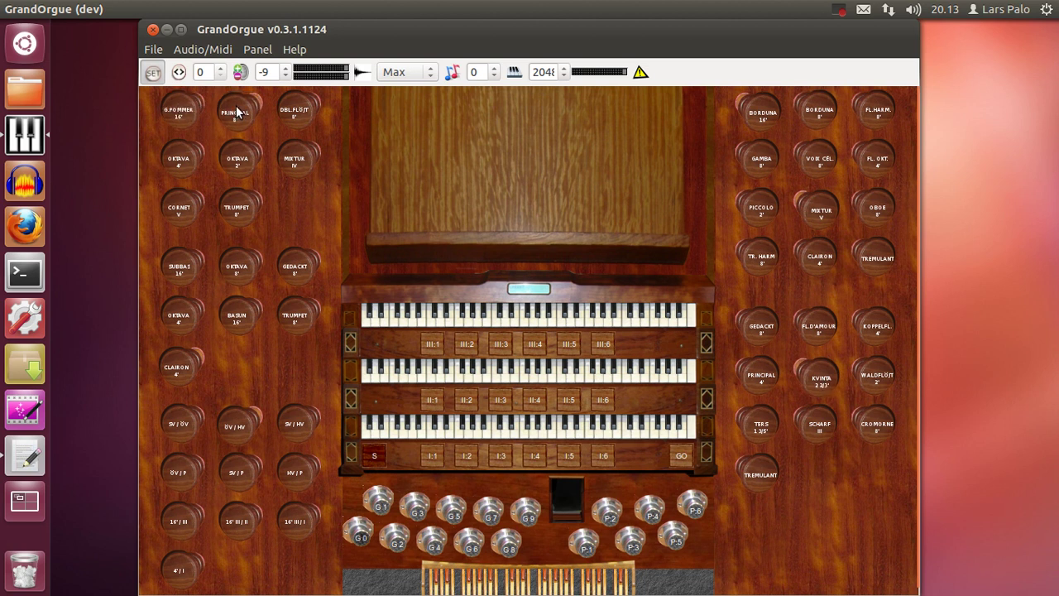
{"action": "left_click", "coordinate": [382, 504]}
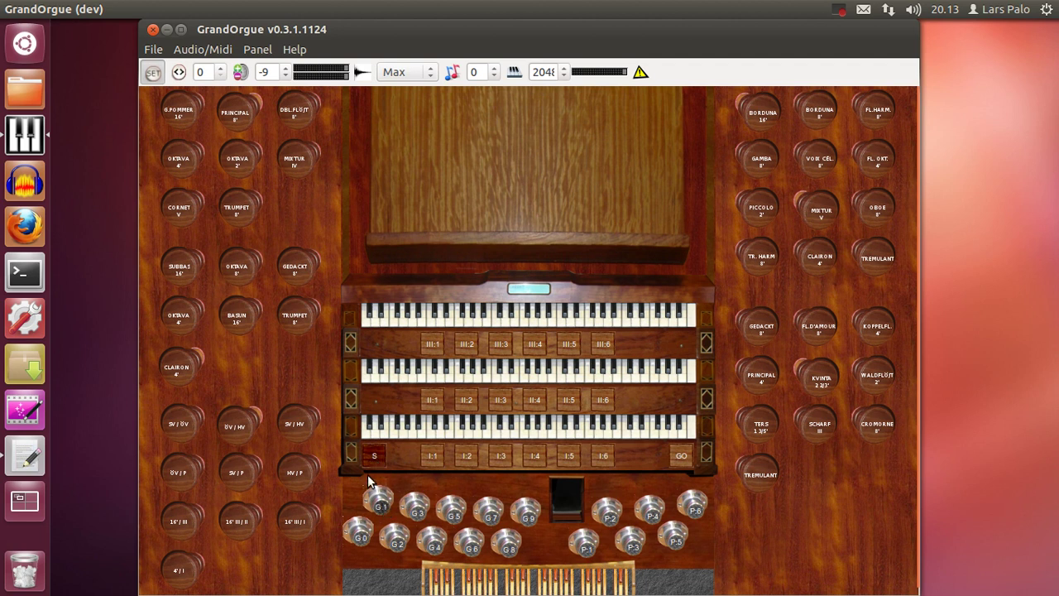
{"action": "left_click", "coordinate": [375, 457]}
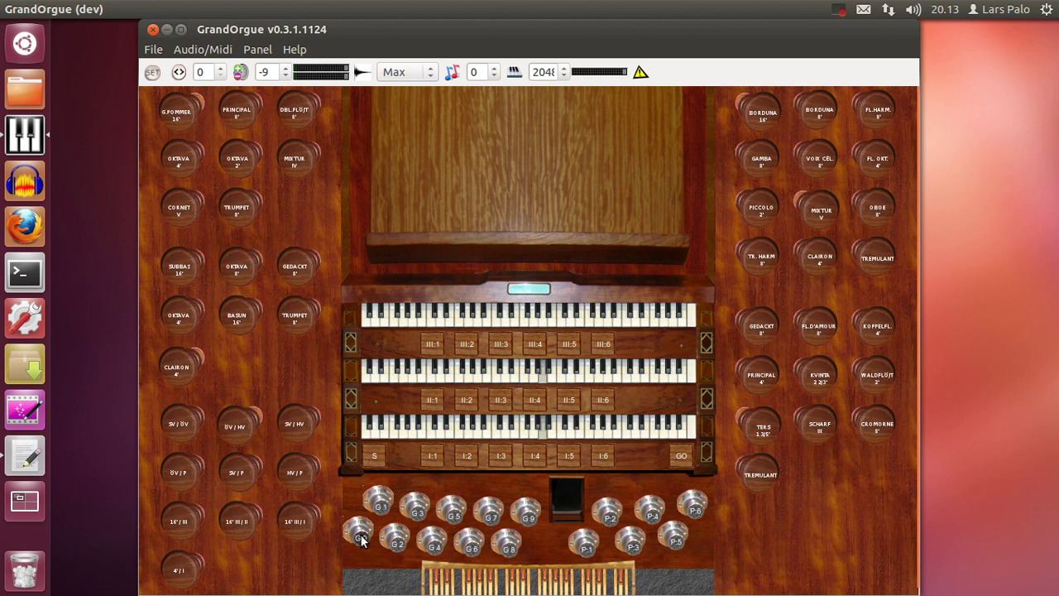
Step: Recall a general piston to test the new registration, then bring up the File menu
{"action": "left_click", "coordinate": [360, 538]}
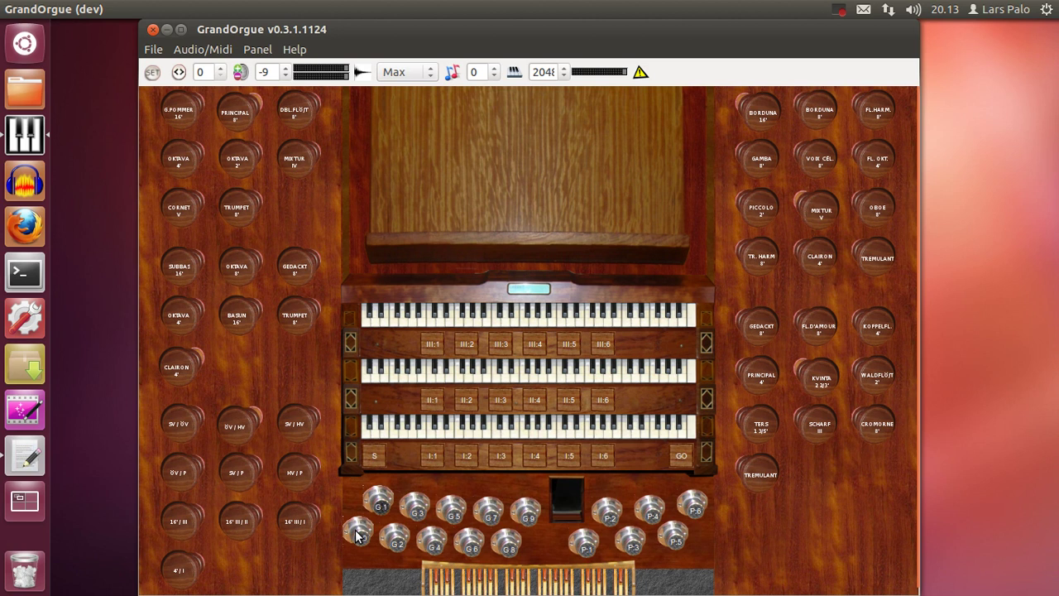
{"action": "left_click", "coordinate": [154, 49]}
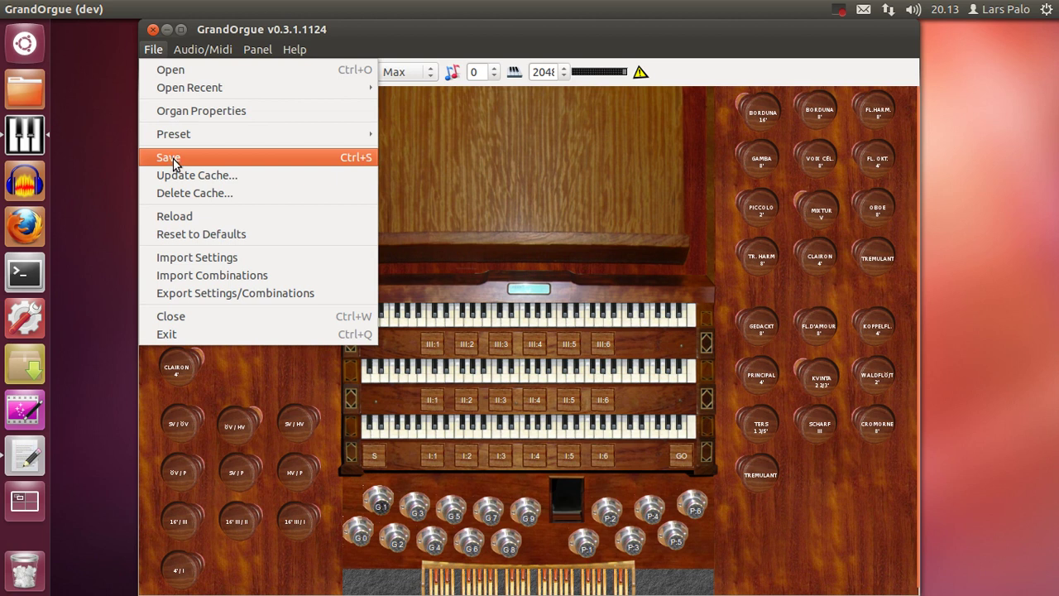
Step: Export settings and combinations as pitea2.cmb in the combinations folder
{"action": "left_click", "coordinate": [207, 295]}
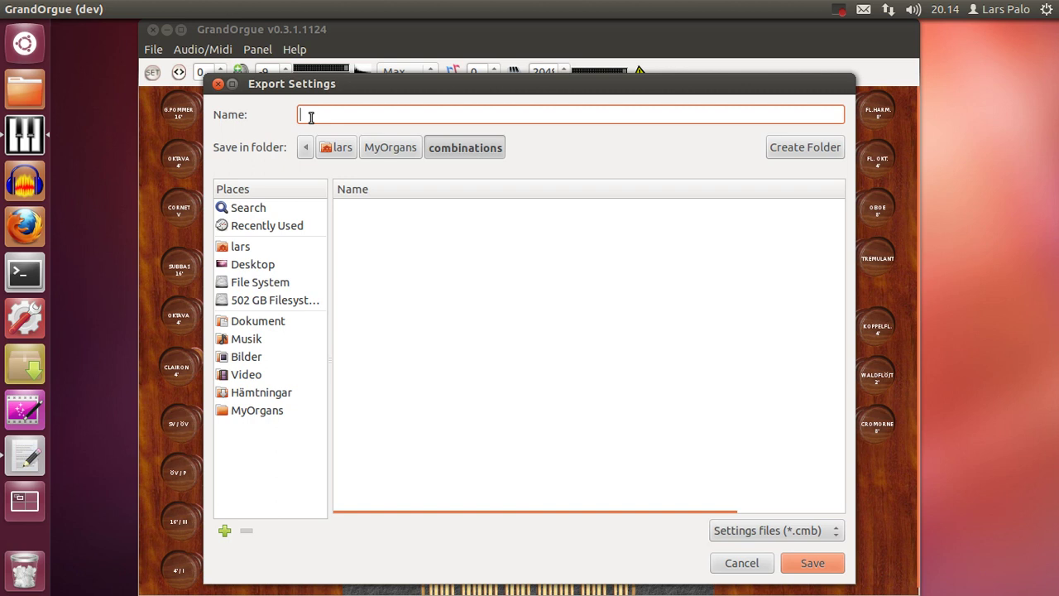
{"action": "type", "text": "pitea2.cmb"}
{"action": "left_click", "coordinate": [822, 564]}
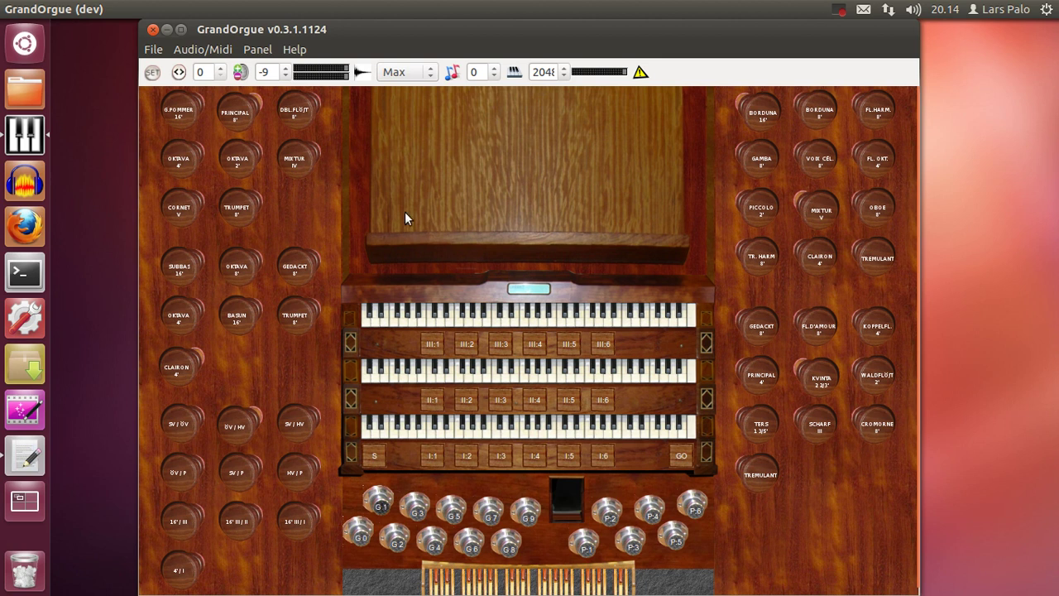
Step: Close the current organ and reload piteaMHS.organ from the recent organs list
{"action": "left_click", "coordinate": [154, 51]}
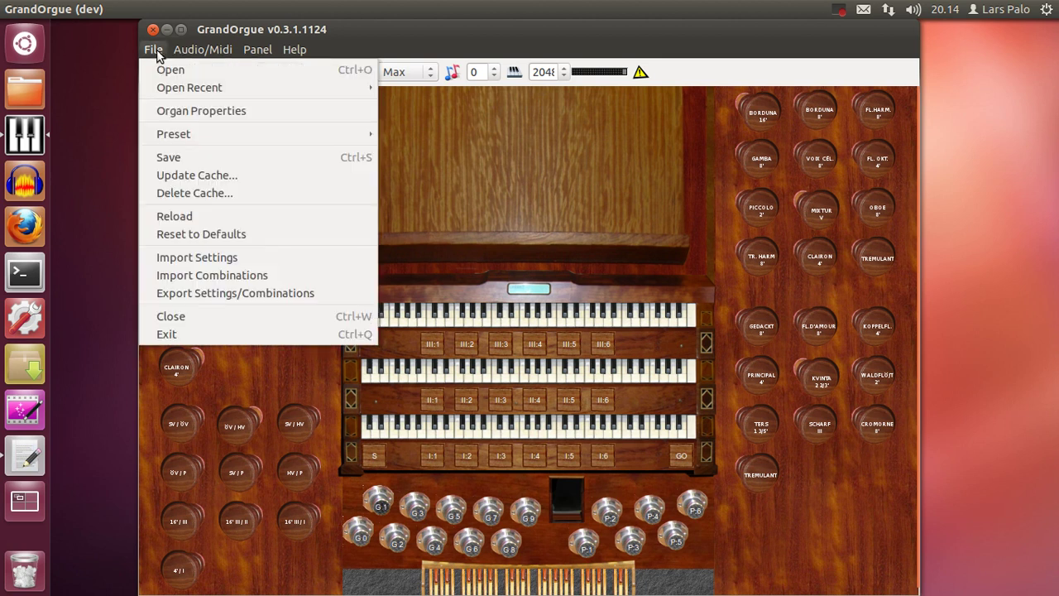
{"action": "left_click", "coordinate": [192, 321]}
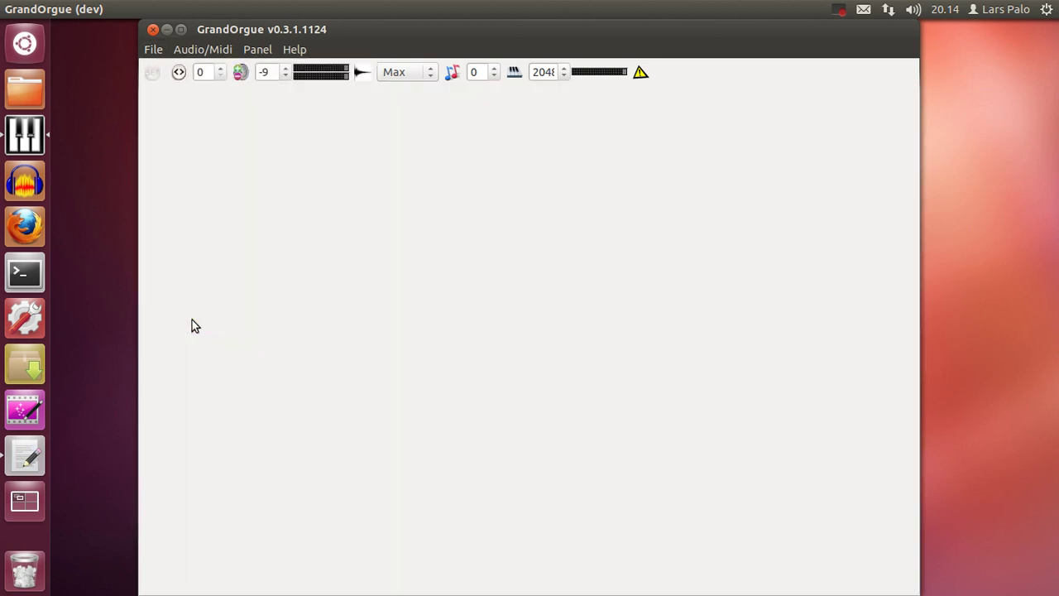
{"action": "left_click", "coordinate": [153, 50]}
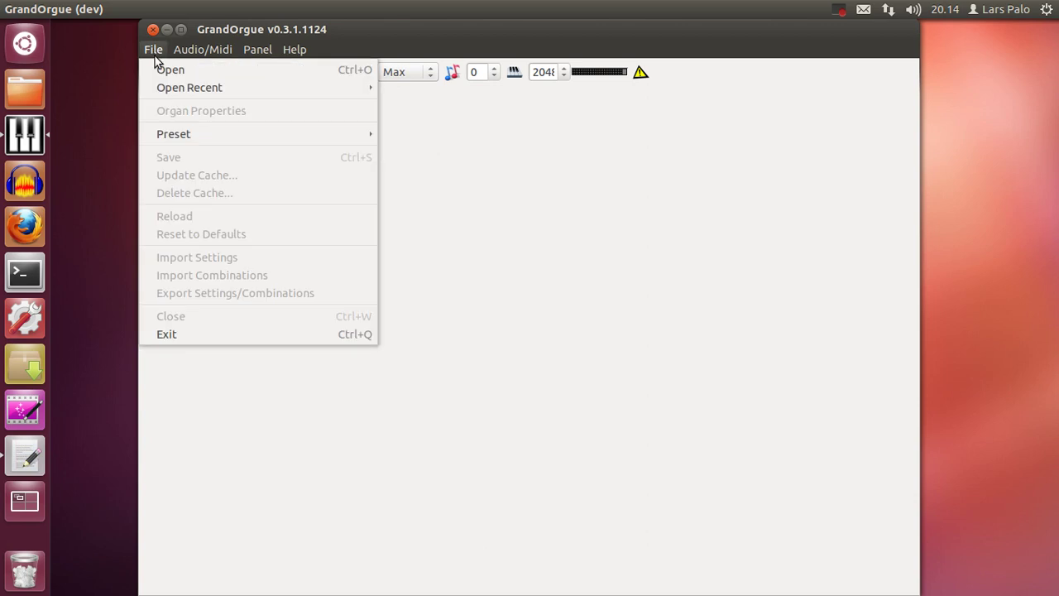
{"action": "mouse_move", "coordinate": [171, 87]}
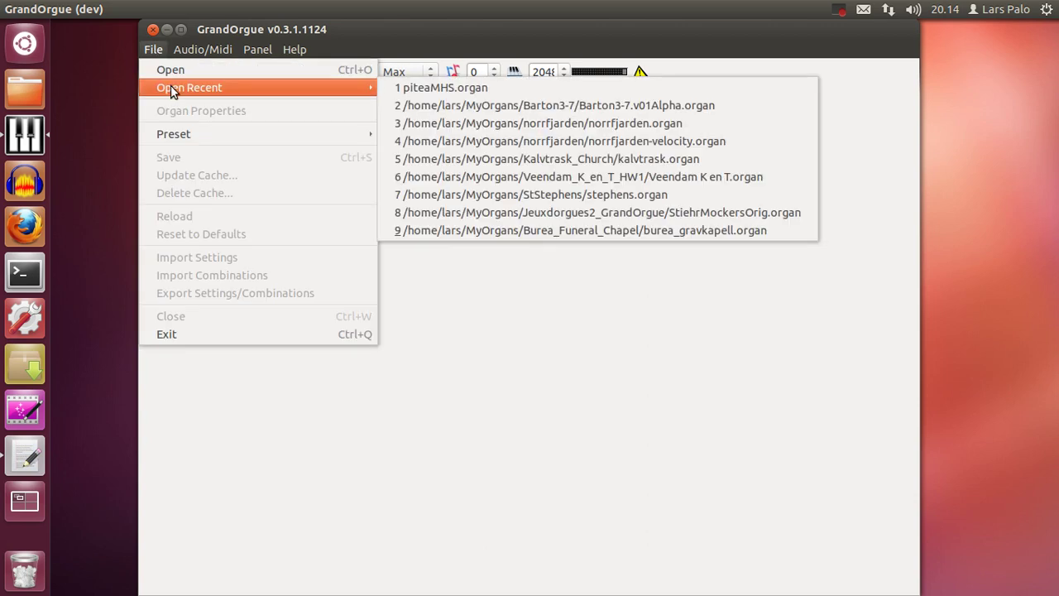
{"action": "left_click", "coordinate": [467, 86]}
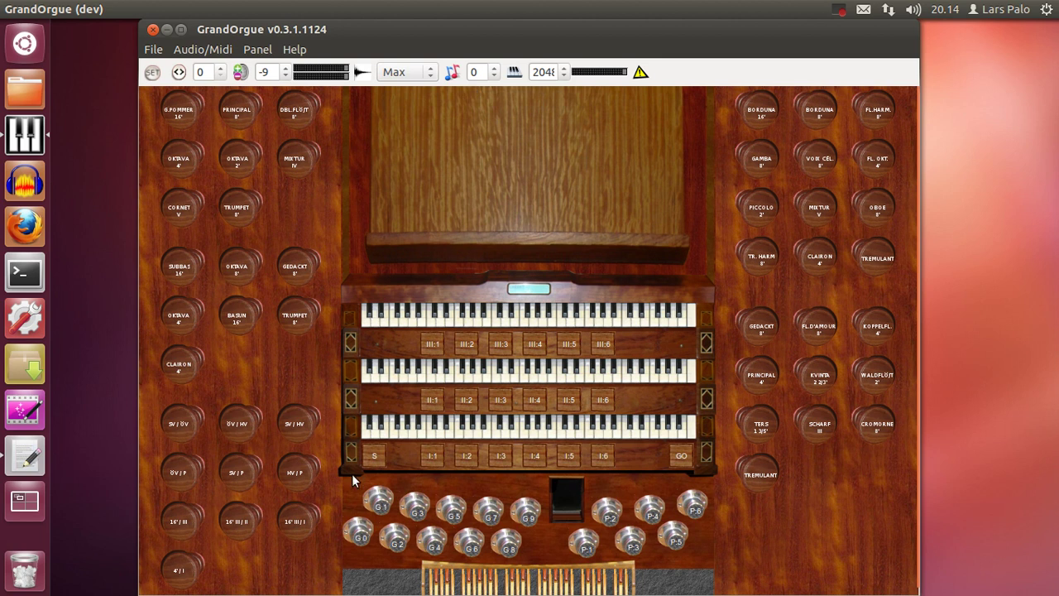
Step: Recall G0 and G1 on the reloaded organ, then bring up the File menu
{"action": "left_click", "coordinate": [360, 538]}
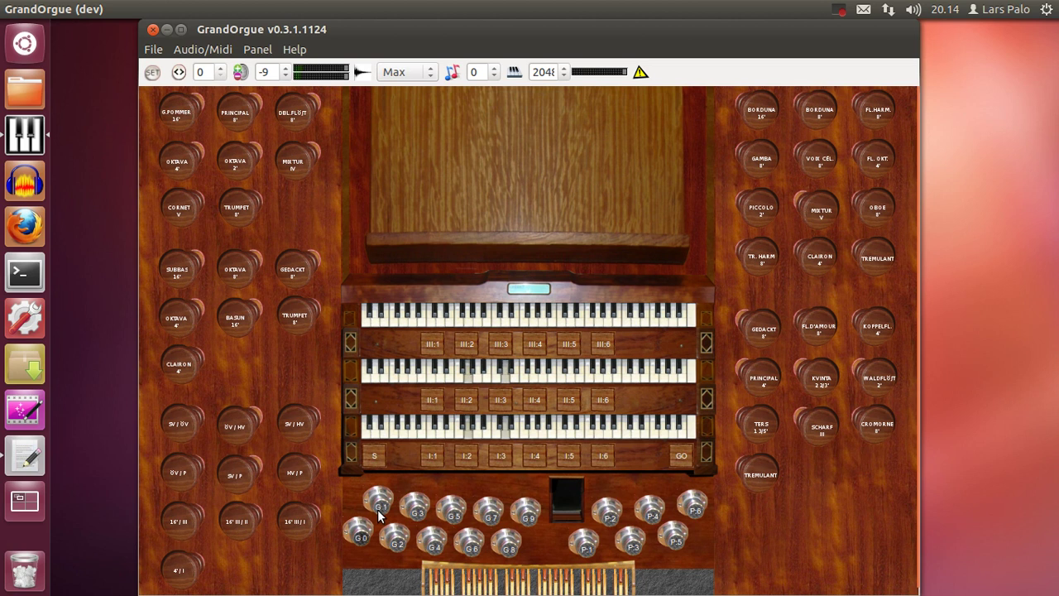
{"action": "left_click", "coordinate": [378, 509]}
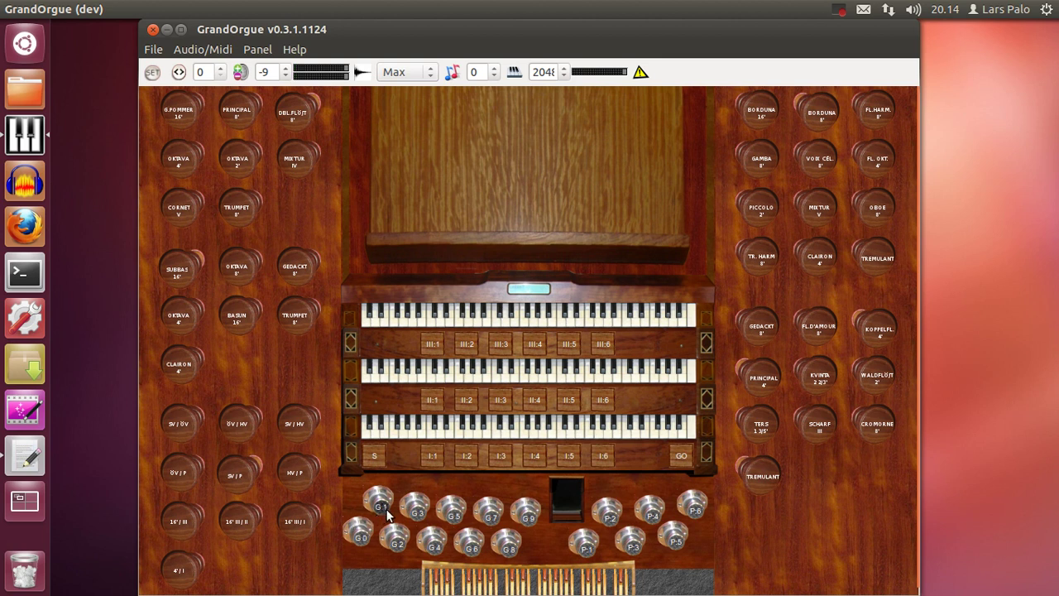
{"action": "left_click", "coordinate": [154, 51]}
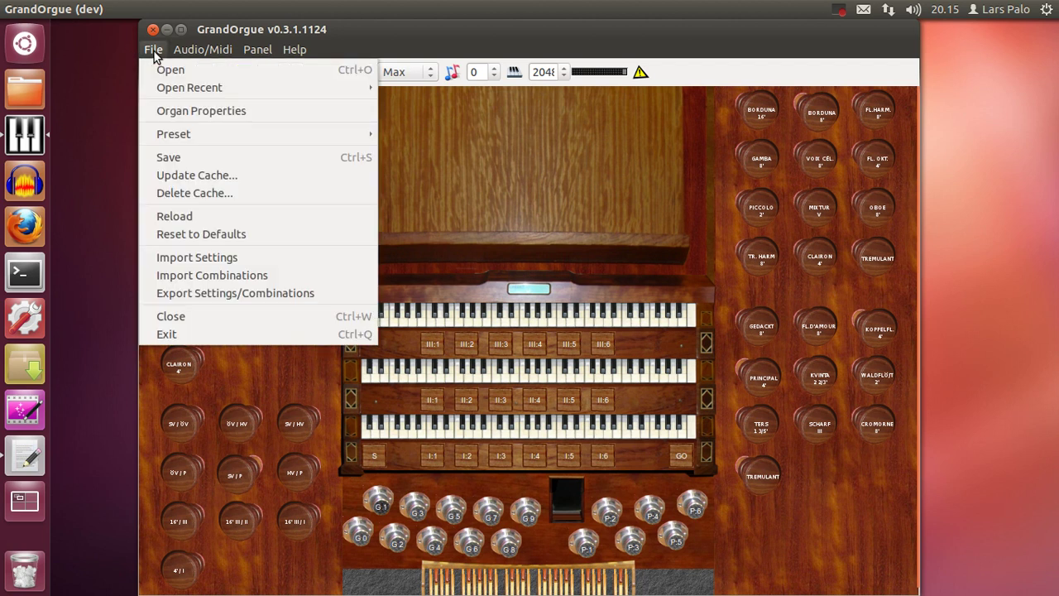
Step: Import combinations from pitea2.cmb in the combinations folder
{"action": "left_click", "coordinate": [198, 275]}
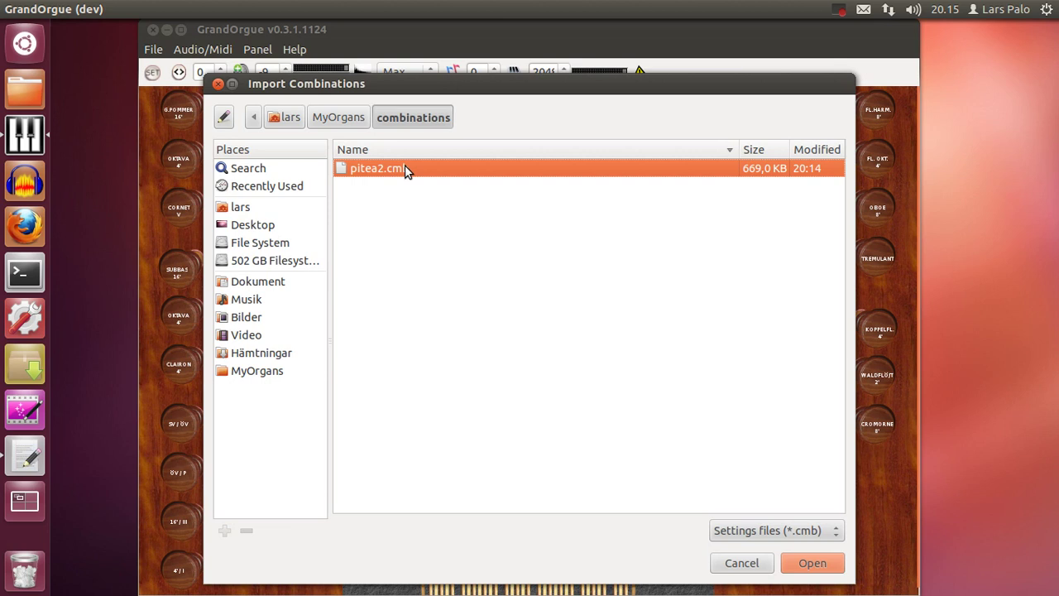
{"action": "left_click", "coordinate": [806, 564]}
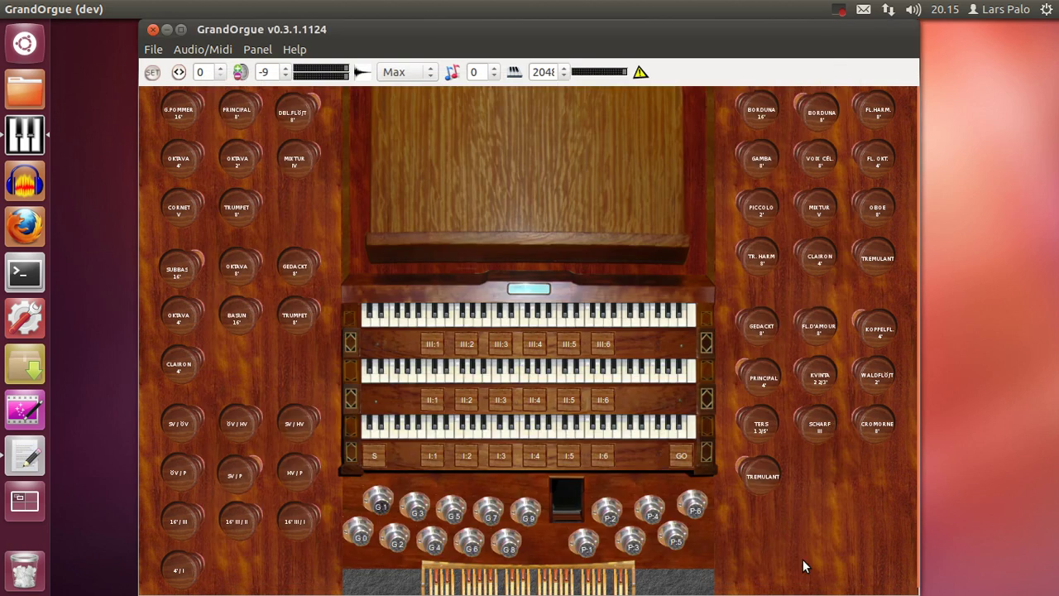
Step: Recall G0, then G1, and confirm Kvinta and Principal 8' come back drawn
{"action": "left_click", "coordinate": [361, 540]}
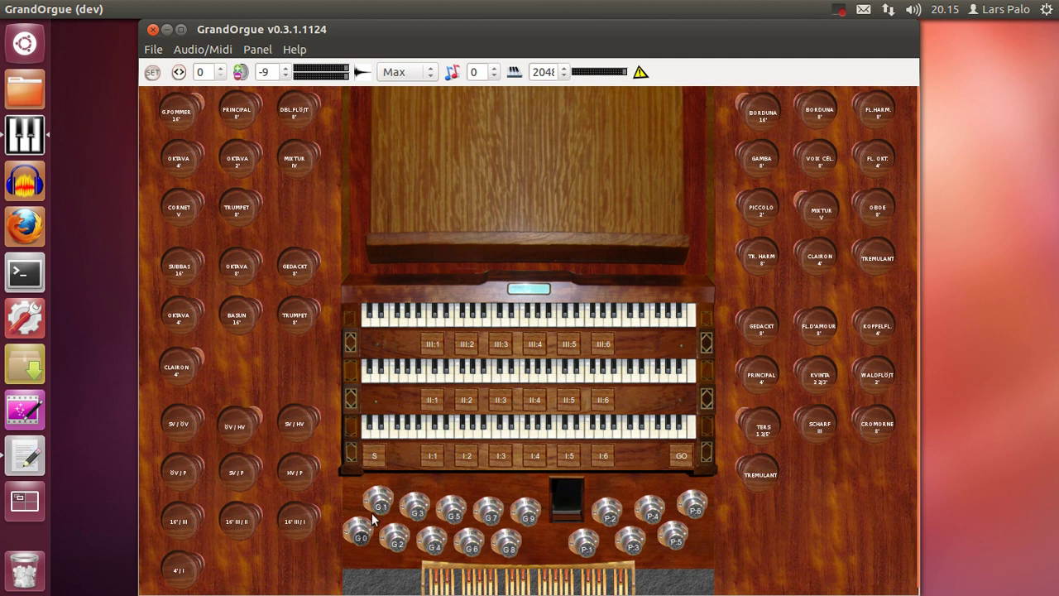
{"action": "left_click", "coordinate": [381, 510]}
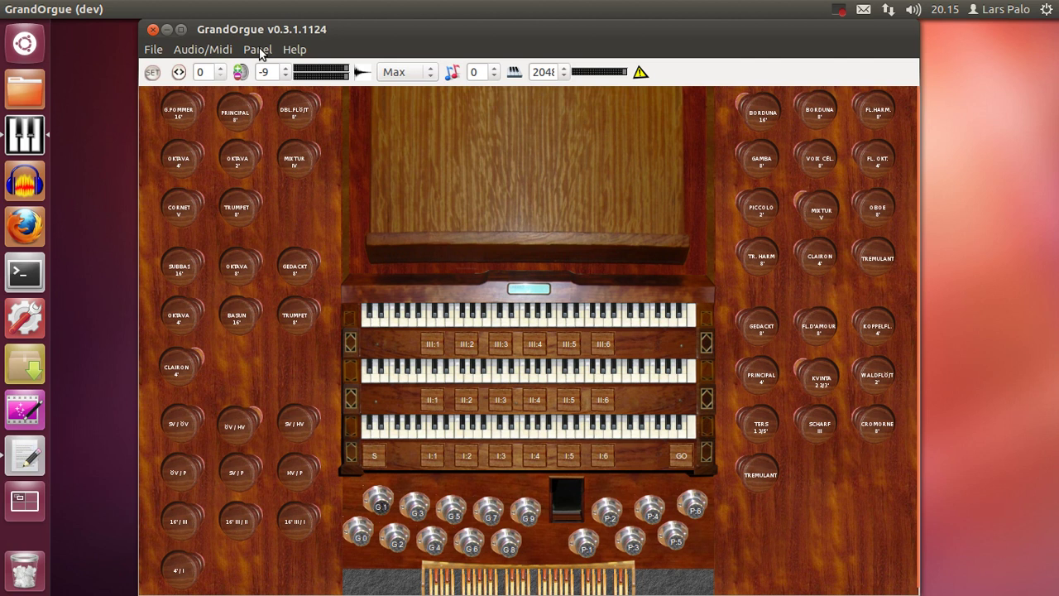
{"action": "left_click", "coordinate": [154, 50]}
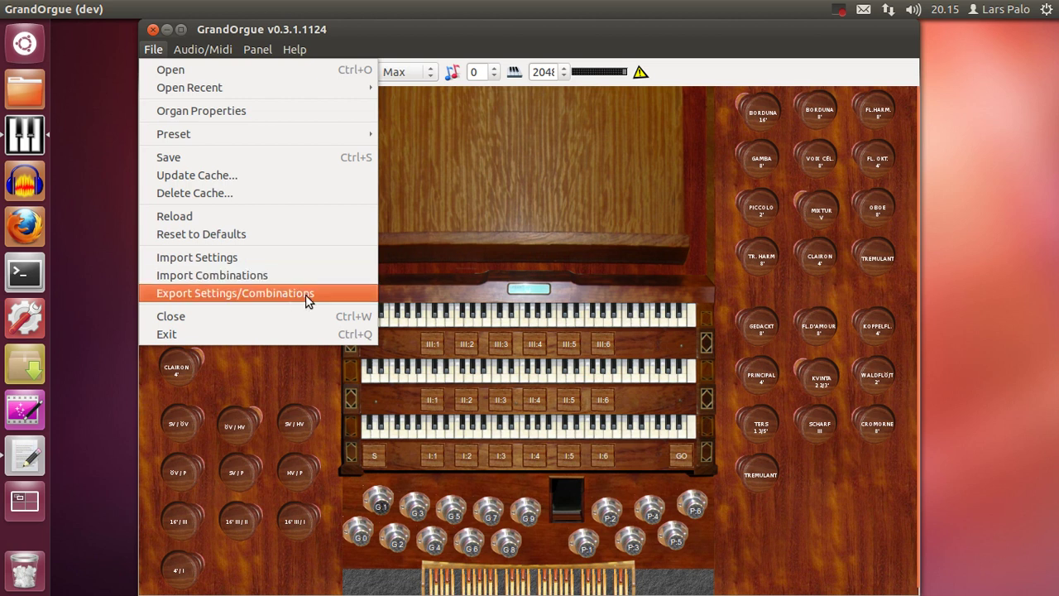
{"action": "left_click", "coordinate": [162, 51]}
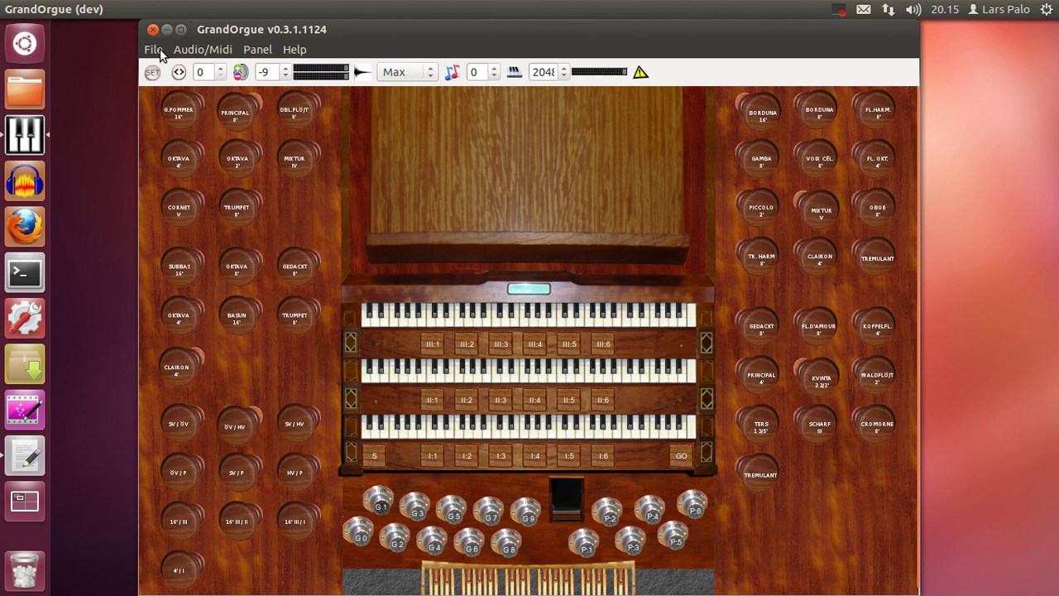